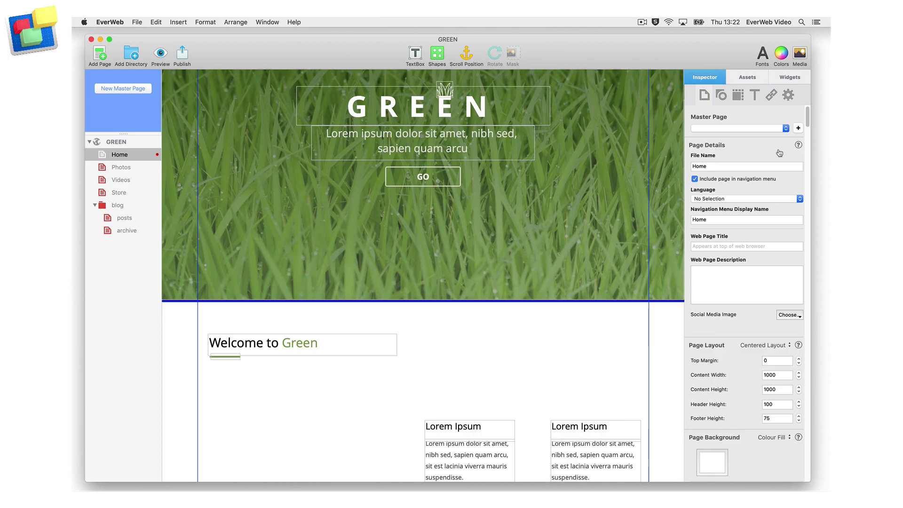
Drag about-1.jpg from the desktop and photo 1.jpg from Pictures onto the Home page
drag(810, 179, 744, 180)
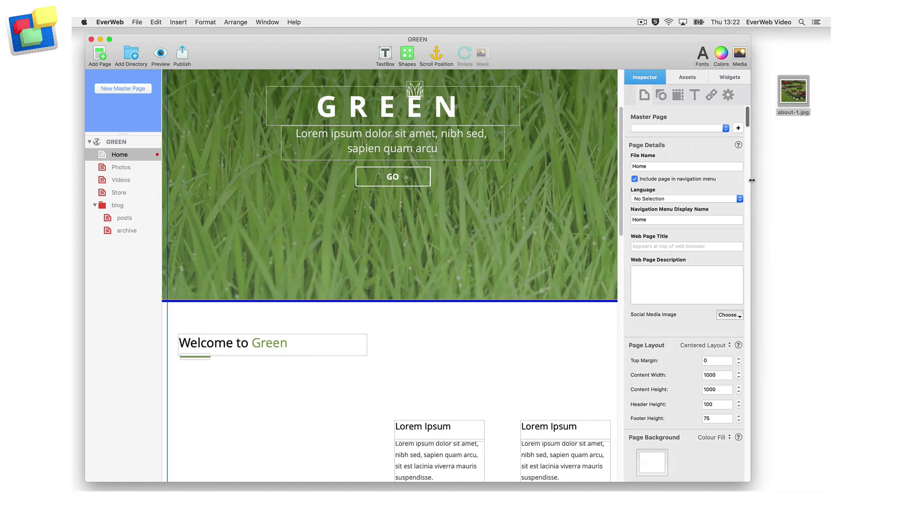
drag(792, 92, 423, 367)
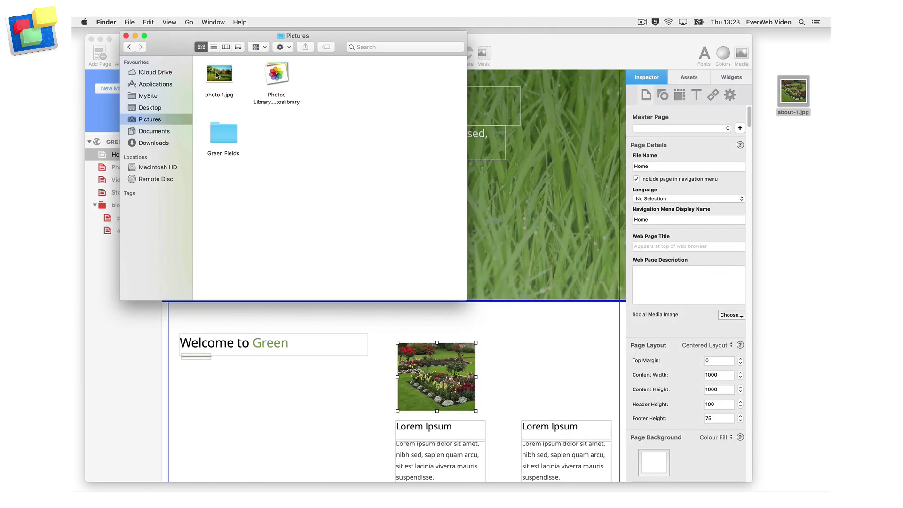
drag(219, 75, 223, 416)
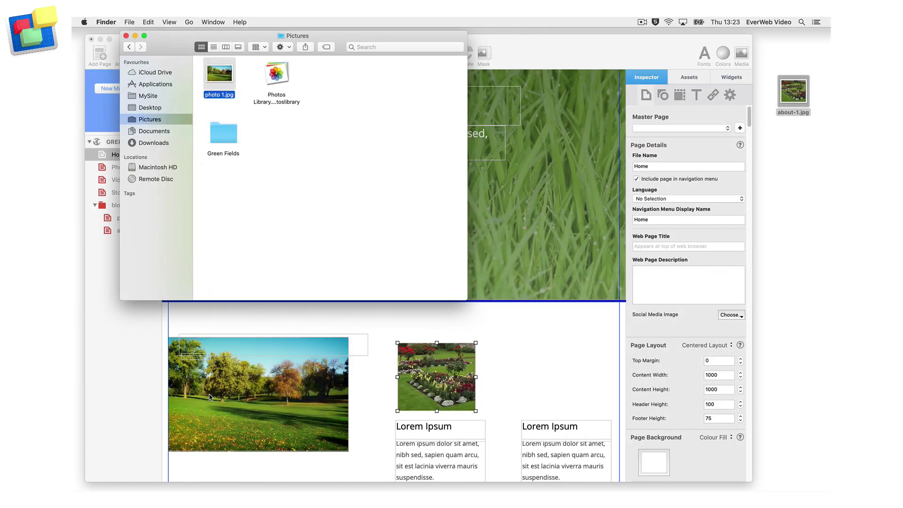
click(223, 416)
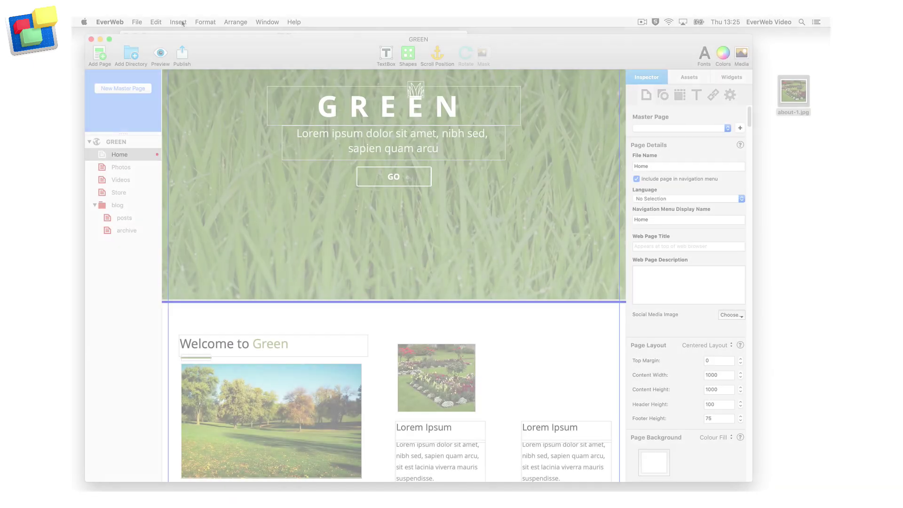
Insert about-2.jpg via Insert > Choose and shrink it to about 213 by 187 px
click(181, 22)
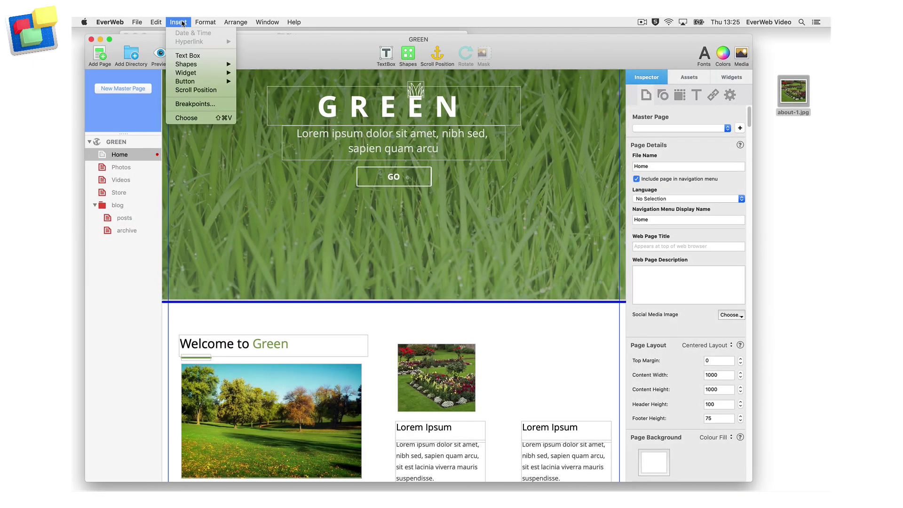
click(202, 118)
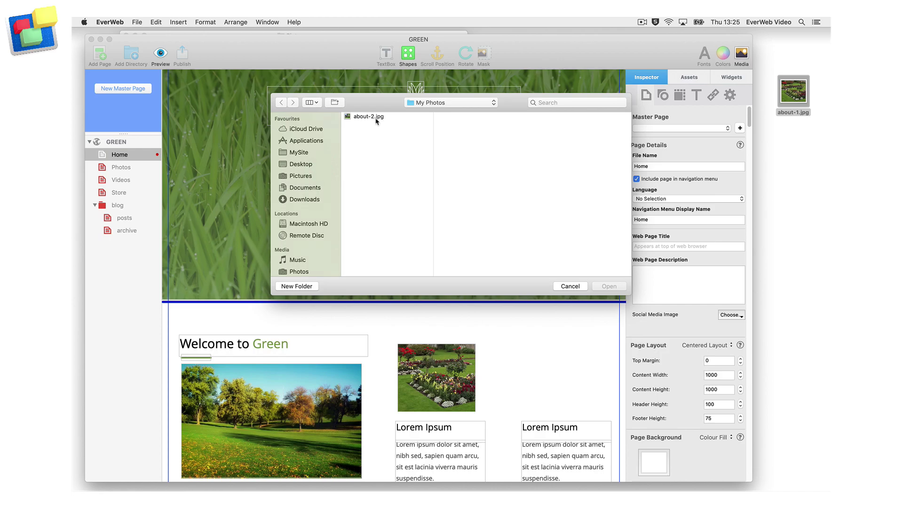
click(374, 117)
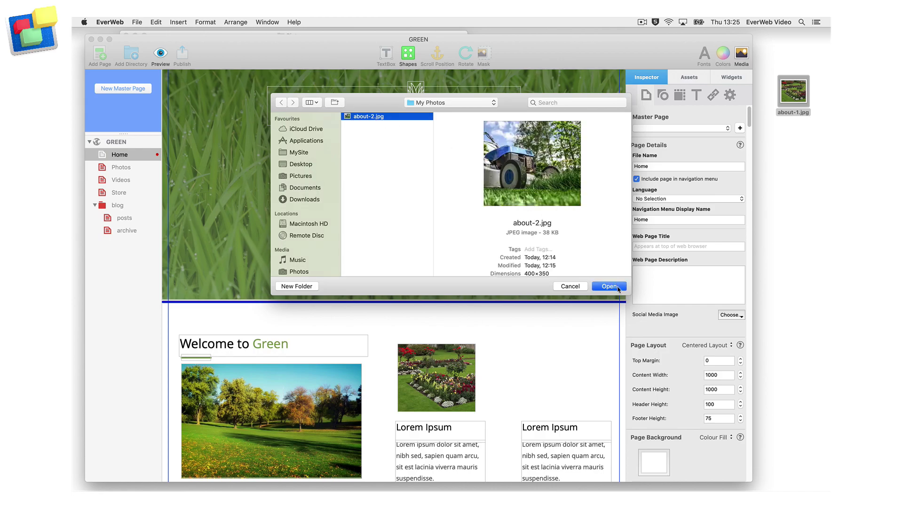
click(609, 287)
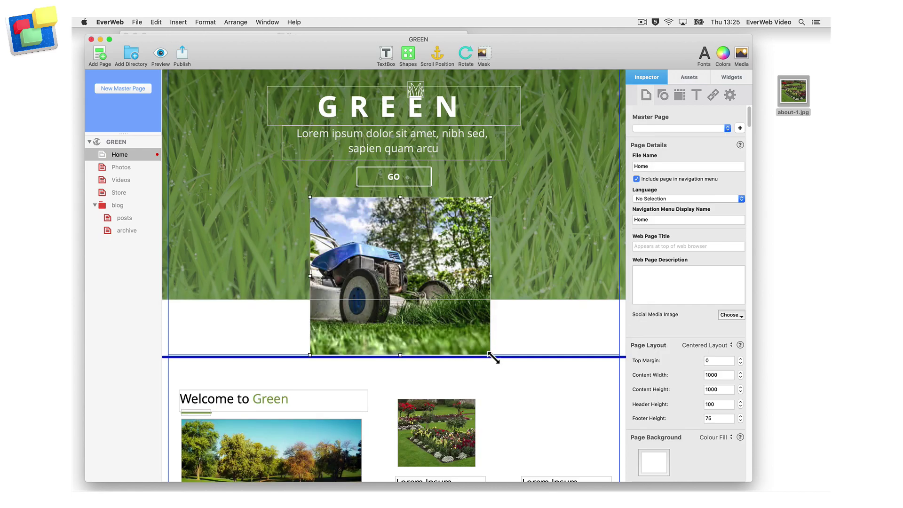
drag(490, 353, 577, 386)
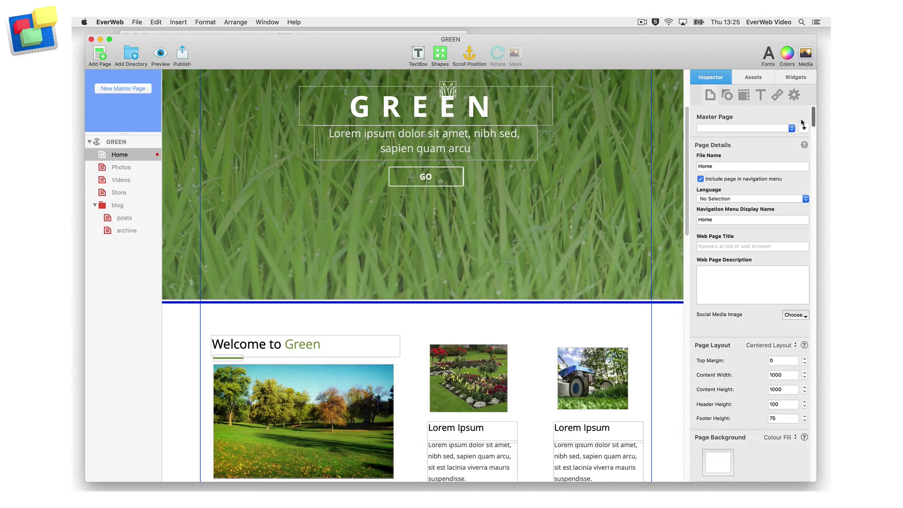
From the Media Library, place the laptop-on-grass photo, add the Green Fields folder, and place green field-2.jpg
click(805, 54)
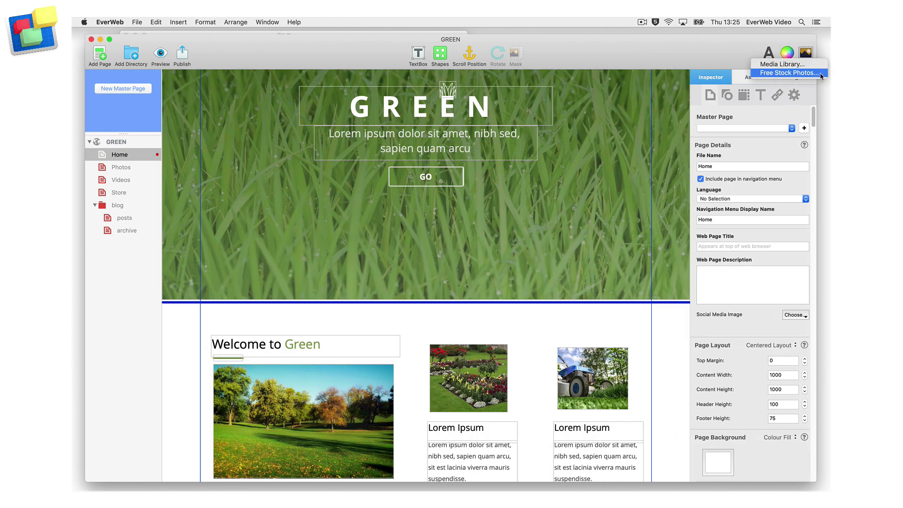
click(817, 65)
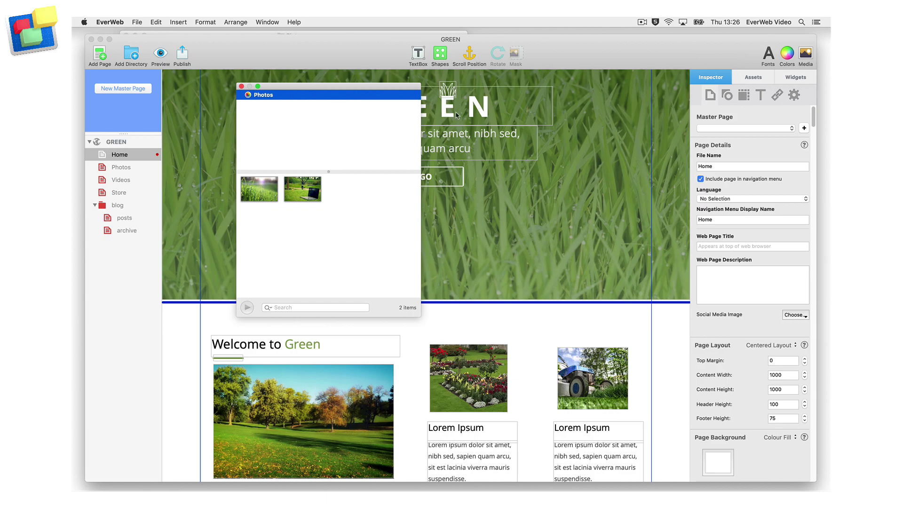
click(306, 191)
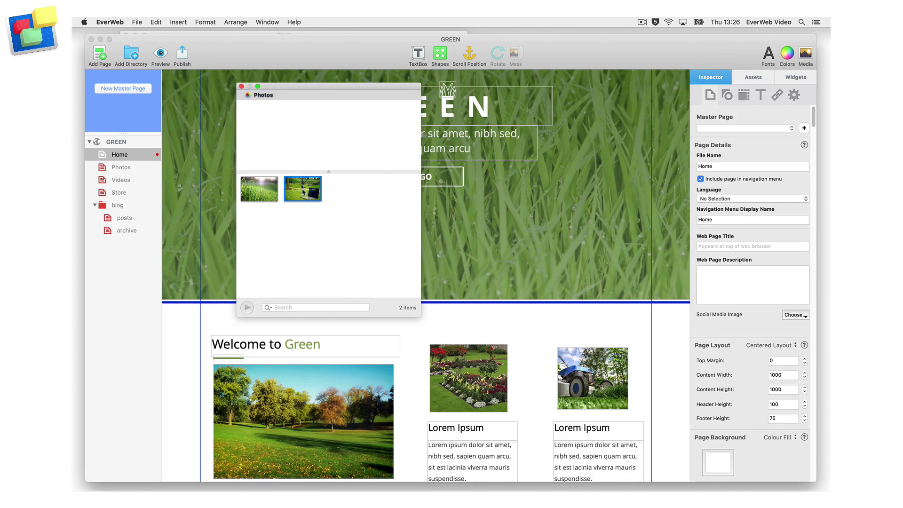
drag(303, 192, 539, 423)
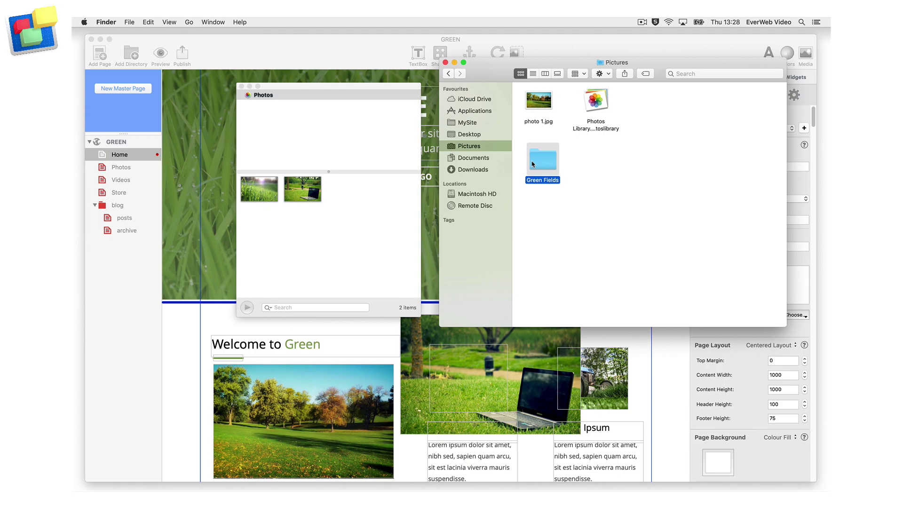
drag(533, 164, 326, 121)
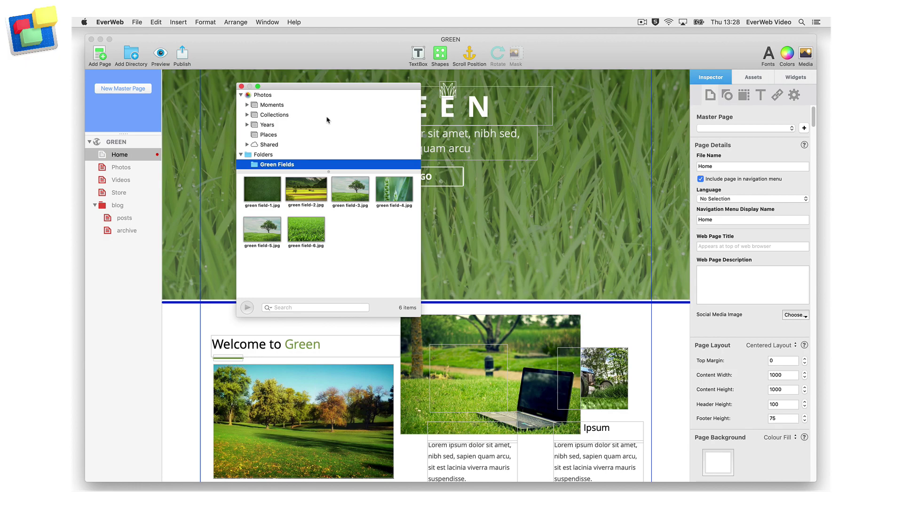
drag(313, 192, 442, 359)
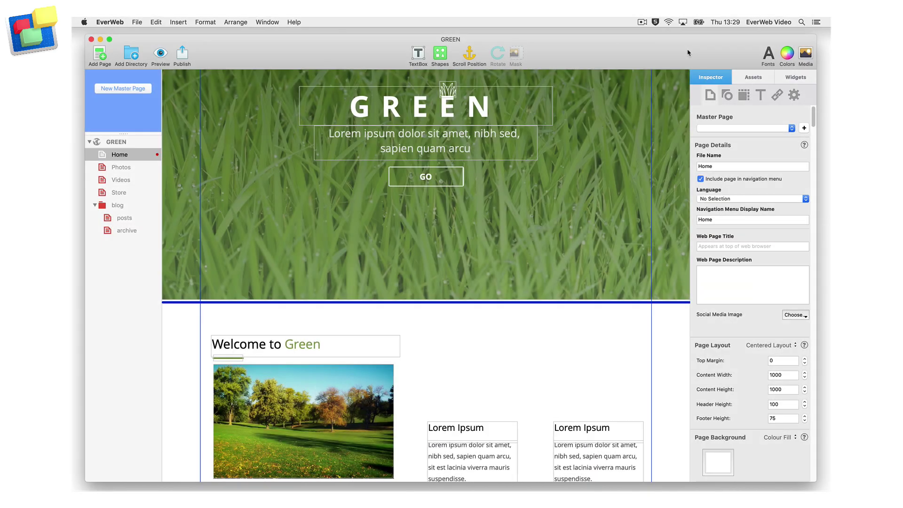
Search Free Stock Photos for 'Green Field' and place the lone-tree result on the page
click(804, 54)
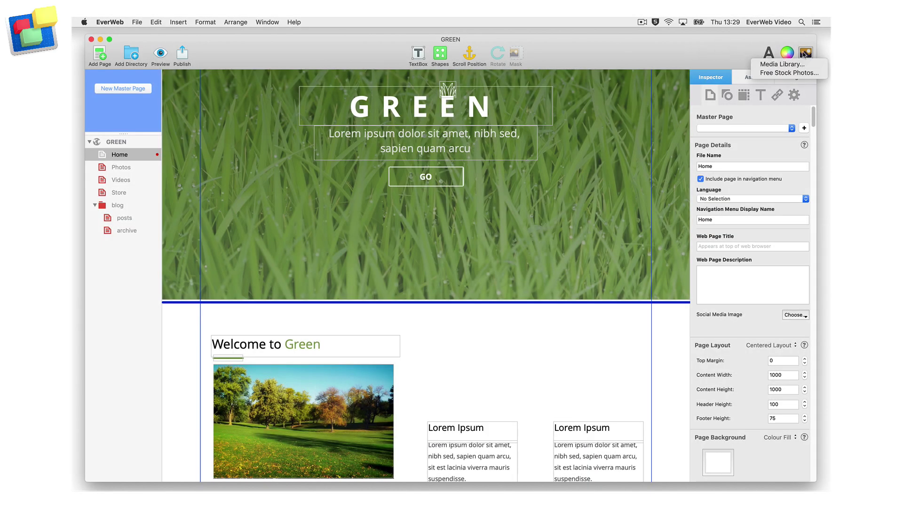
click(819, 73)
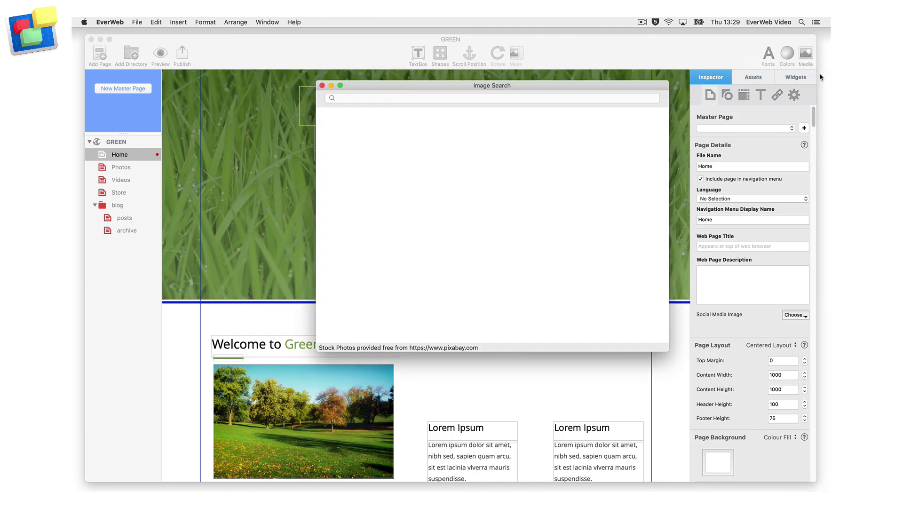
text(Green Field)
key(Return)
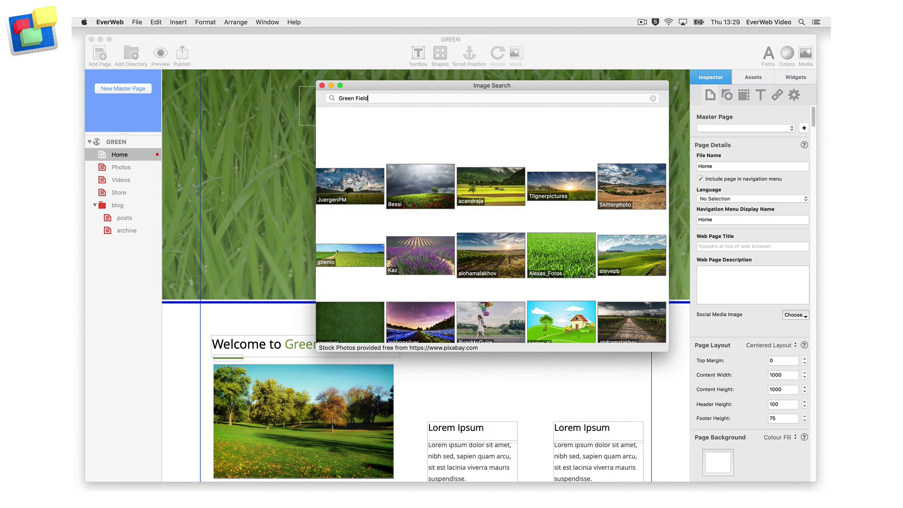
drag(350, 182, 458, 376)
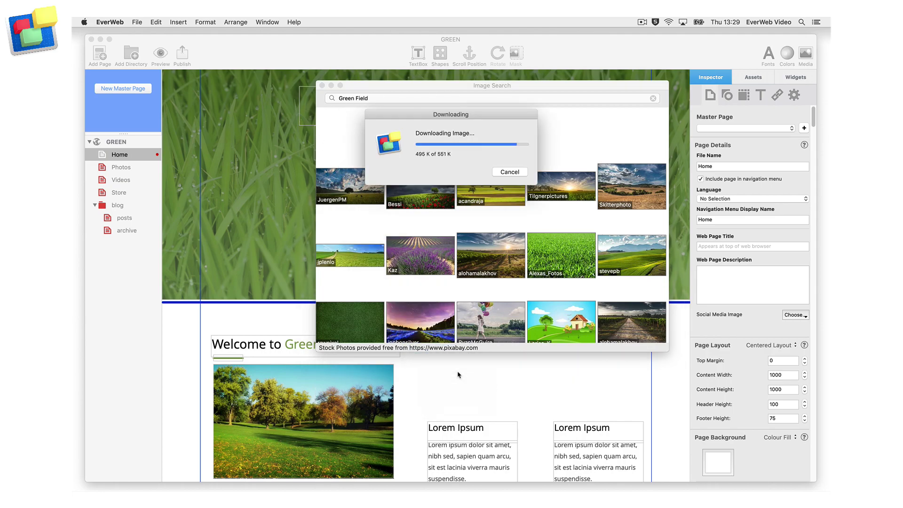
click(321, 85)
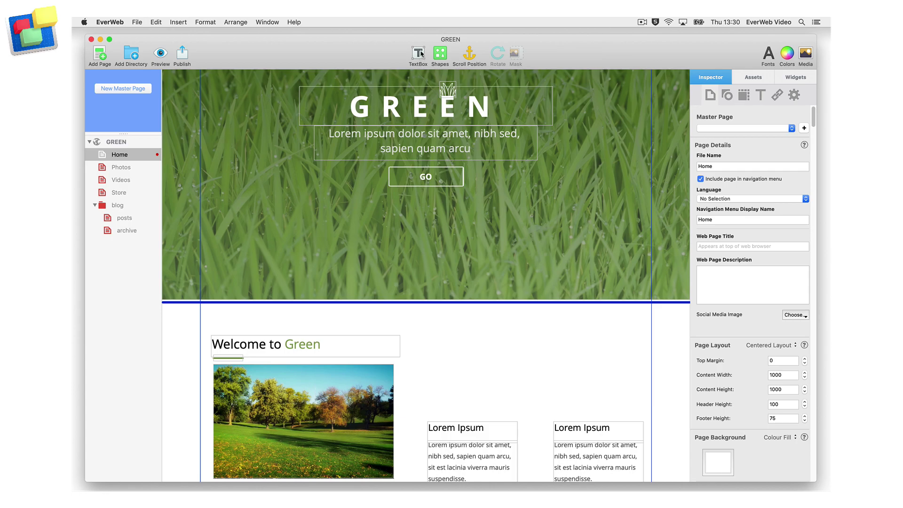
Add a text box in the content area, resize it to 186 by 177, and clear its placeholder text
click(418, 53)
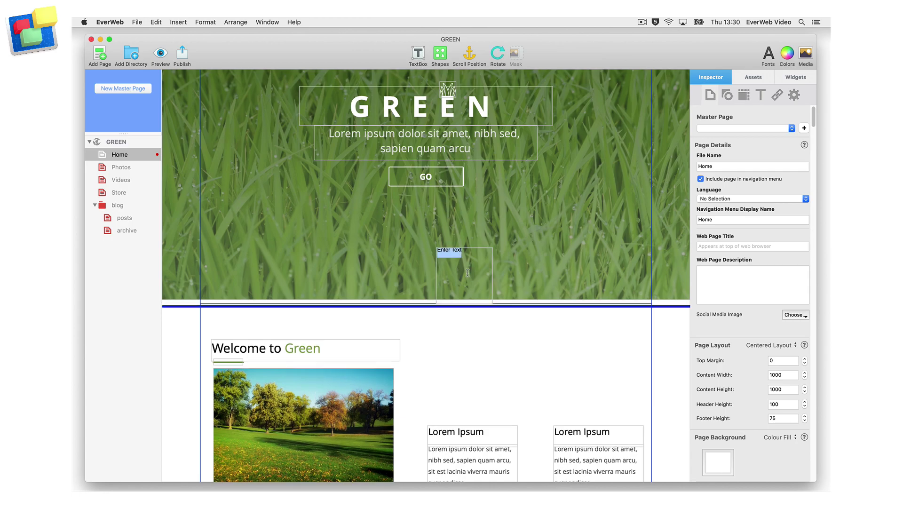
click(463, 271)
drag(468, 264, 462, 346)
click(495, 382)
drag(495, 382, 529, 410)
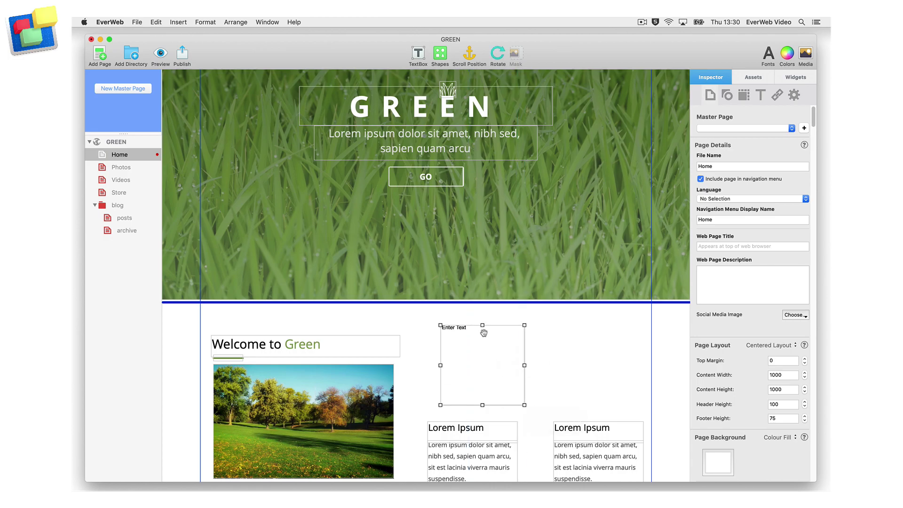
double_click(483, 331)
key(BackSpace)
key(Escape)
Give the shape an Image Fill using about-1.jpg
click(728, 98)
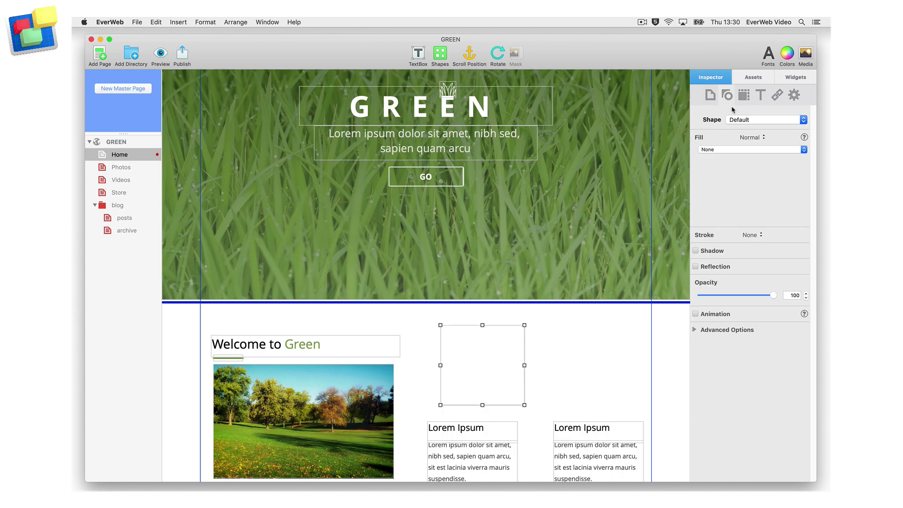
click(753, 150)
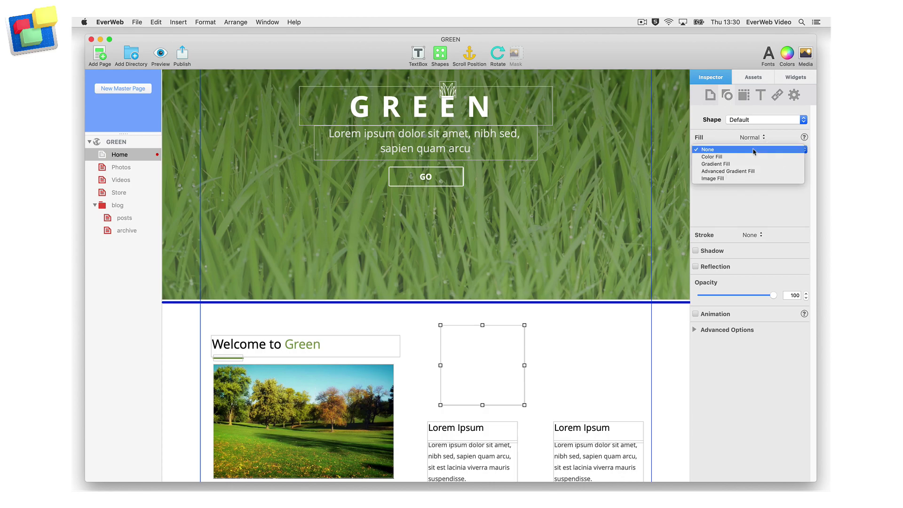
click(756, 178)
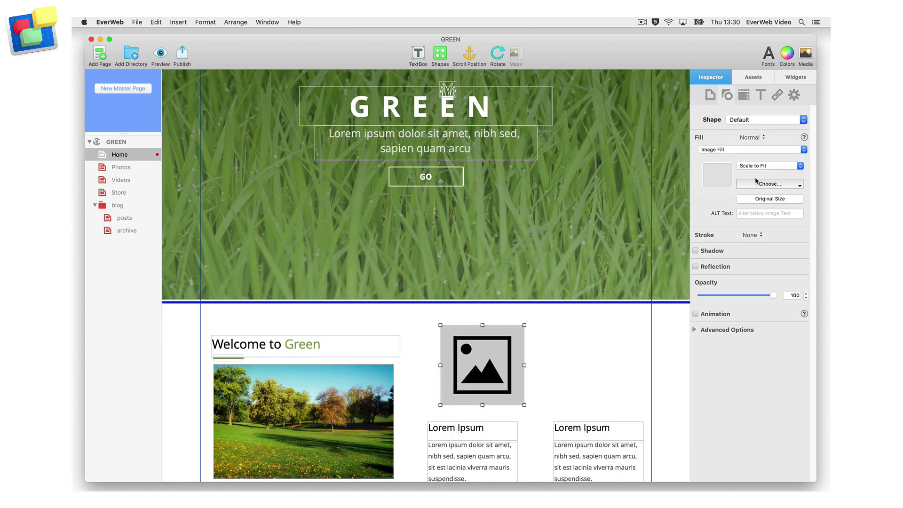
click(799, 185)
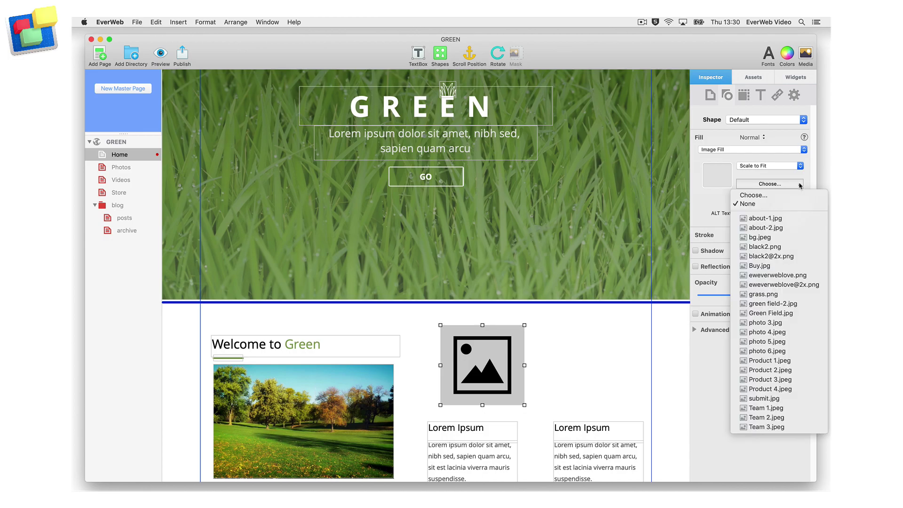
click(786, 219)
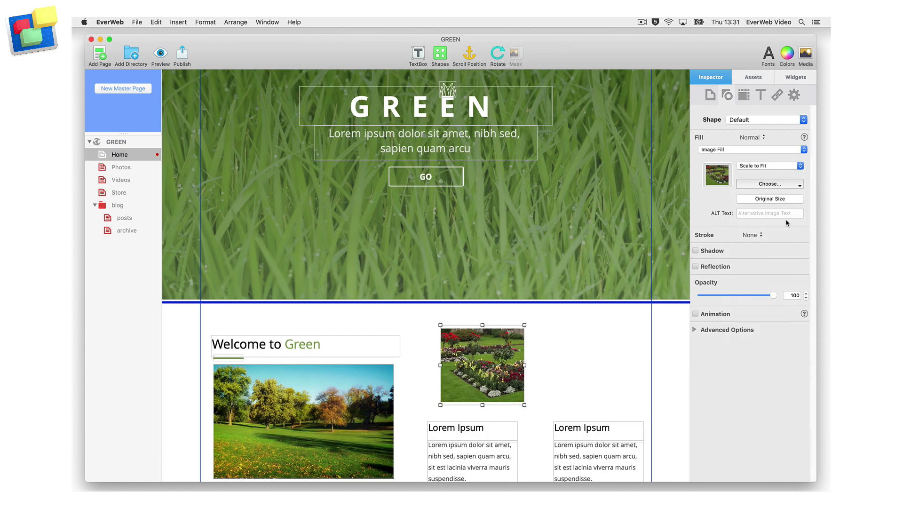
Add green field-5.jpg from Pictures > Green Fields to the site's Images assets list
click(763, 78)
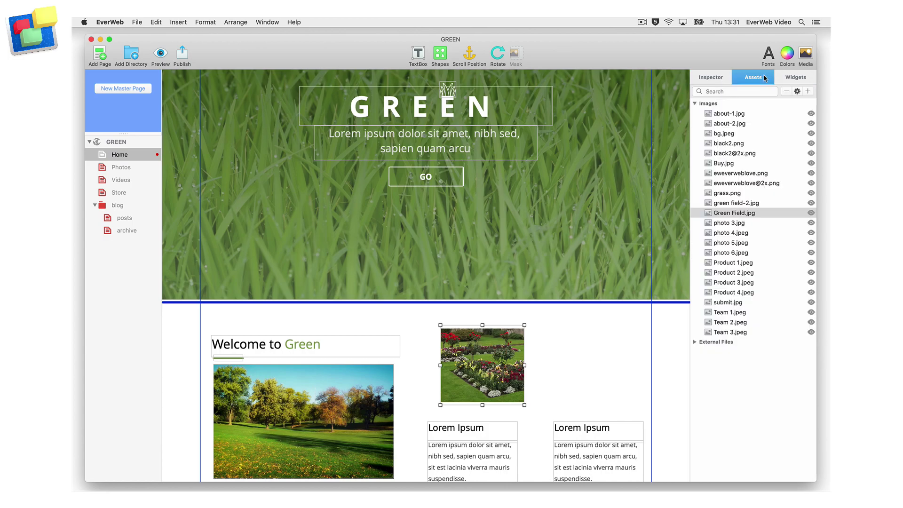
click(750, 113)
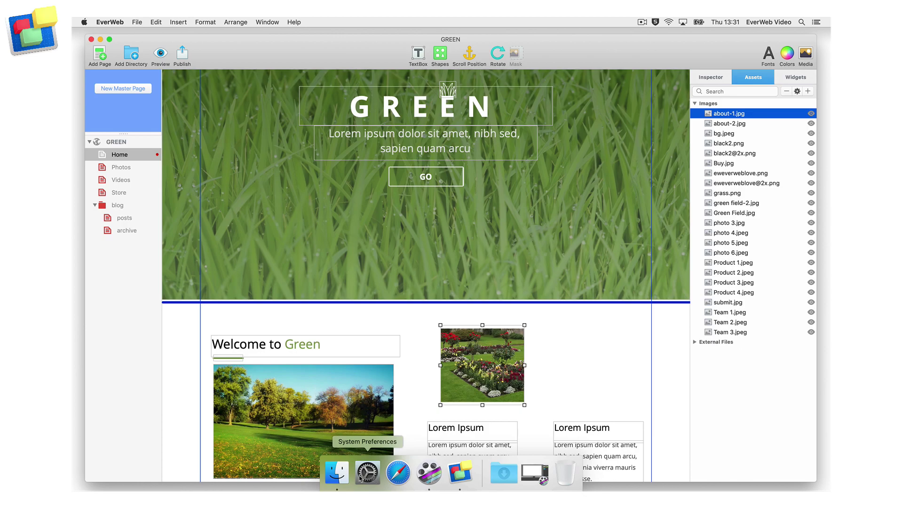
click(342, 475)
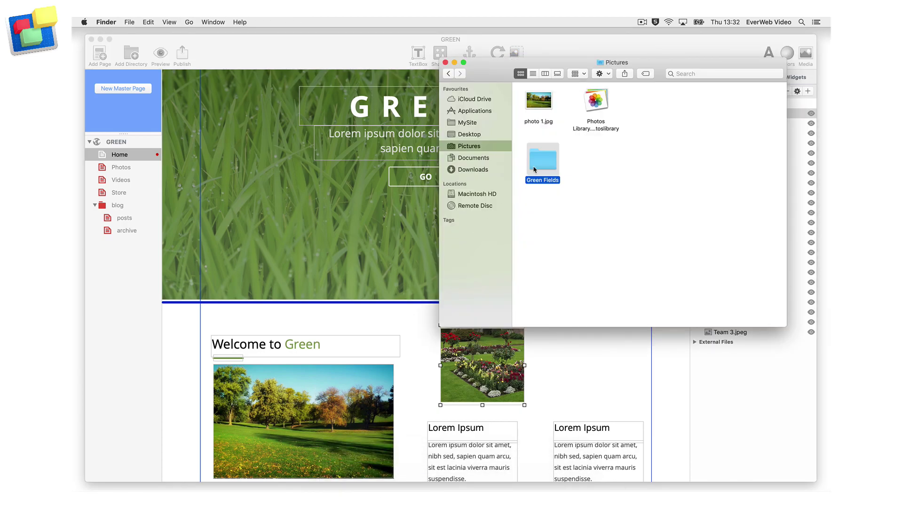
double_click(534, 168)
drag(492, 76, 316, 82)
drag(576, 109, 757, 189)
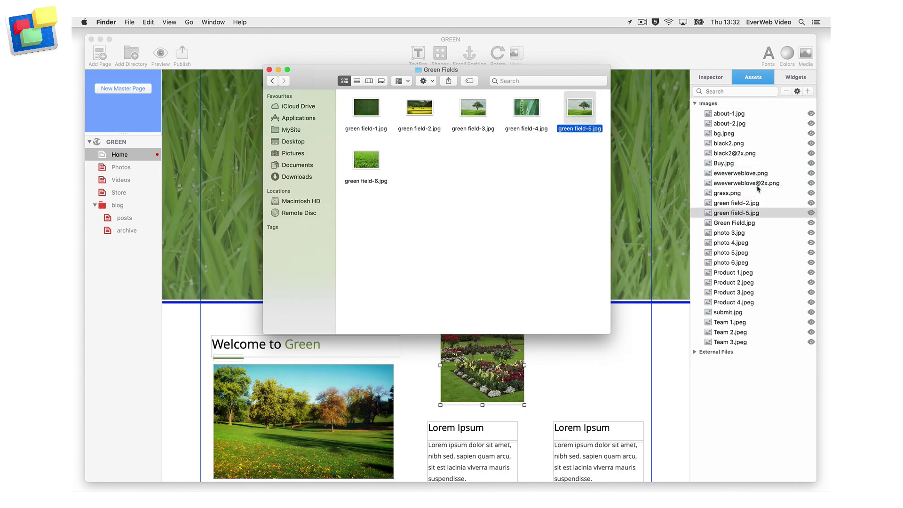
click(762, 215)
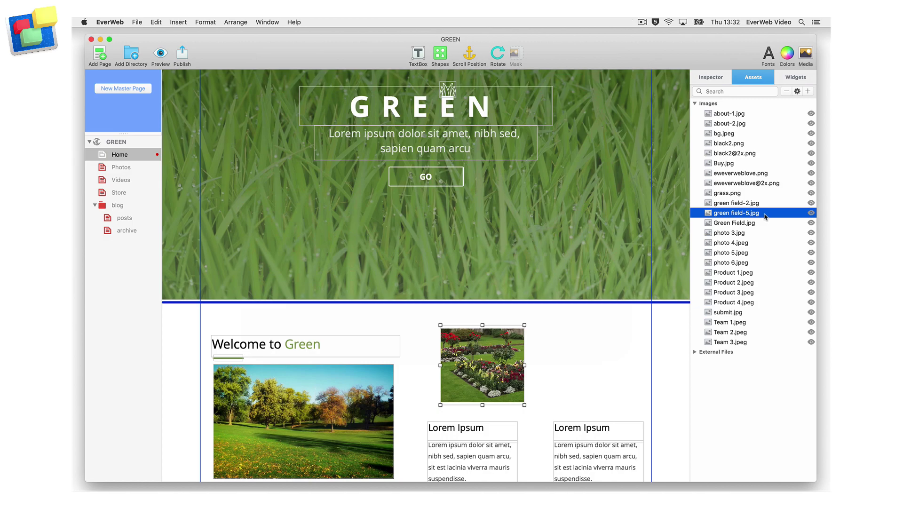
Place green field-5.jpg and Green Field.jpg from the Assets list onto the Home page
drag(764, 216, 602, 333)
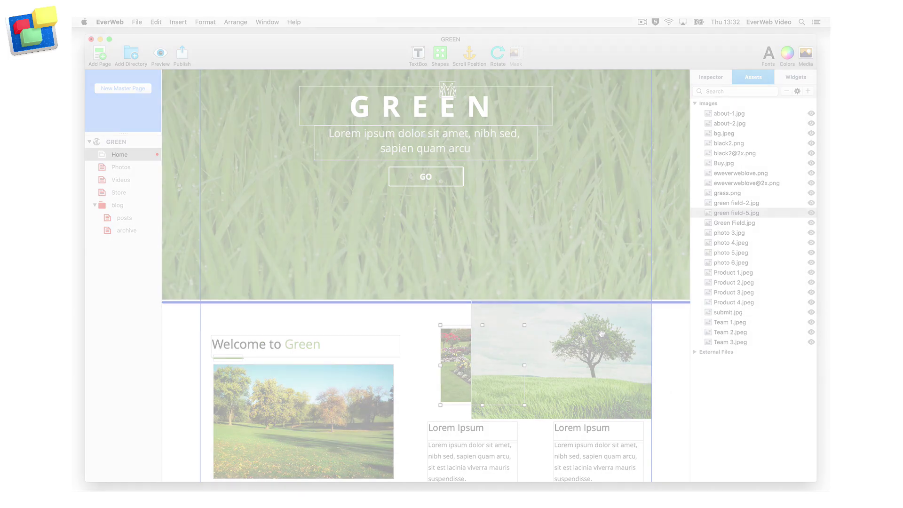
click(746, 224)
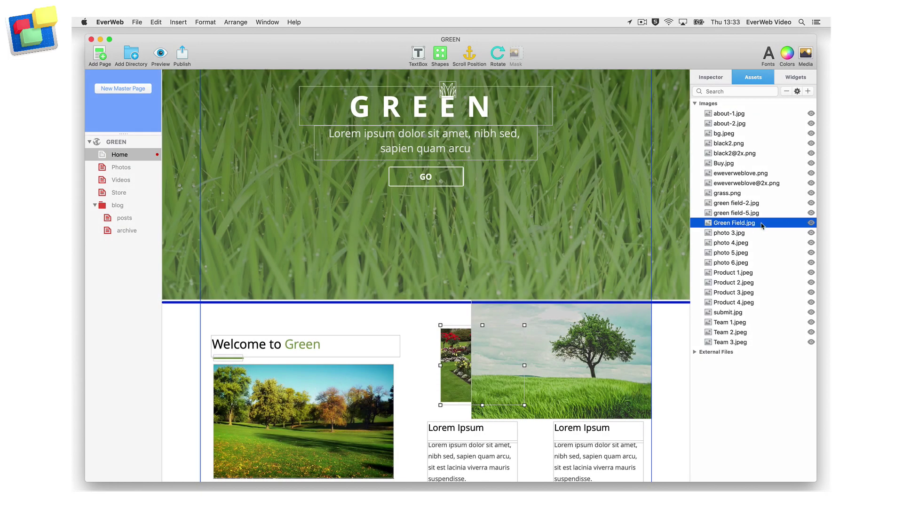
drag(762, 226, 716, 260)
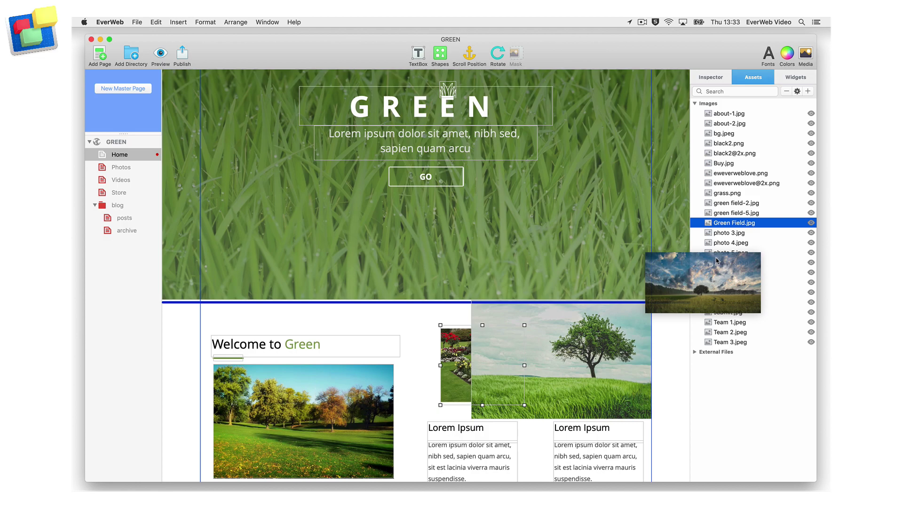
drag(716, 260, 424, 310)
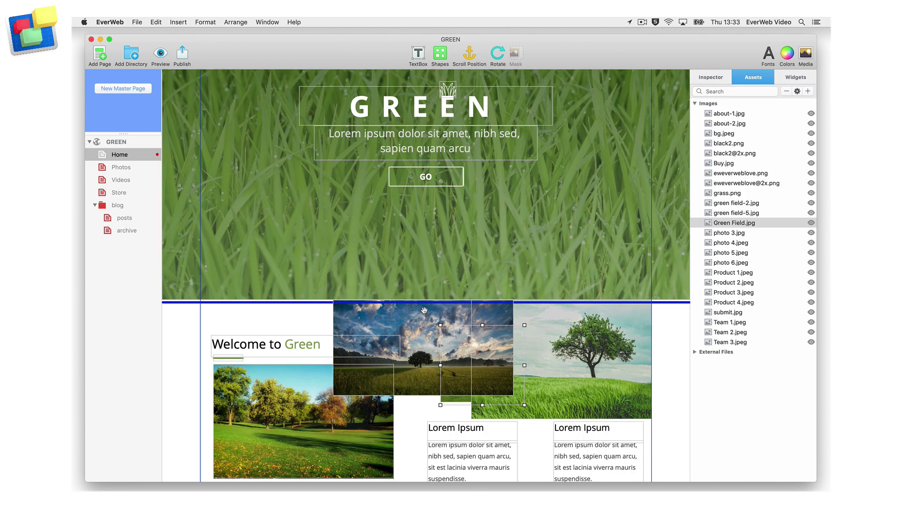
click(762, 224)
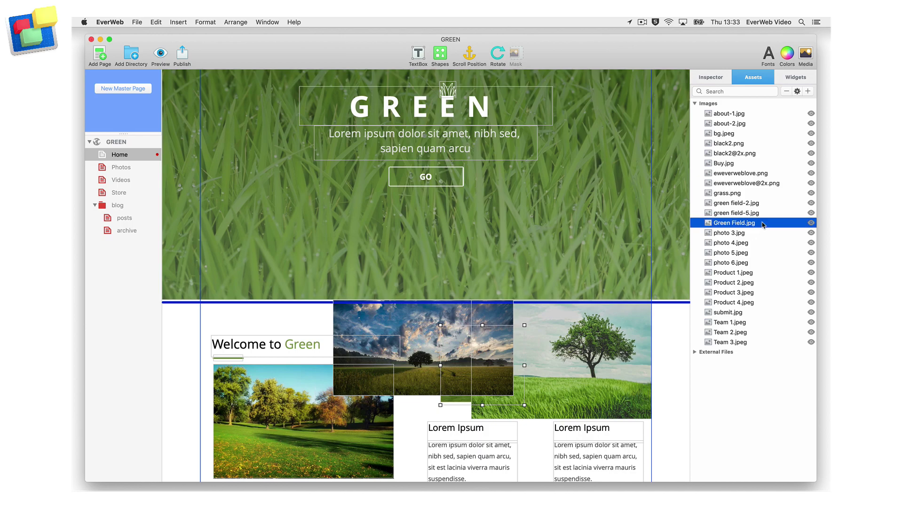
click(810, 223)
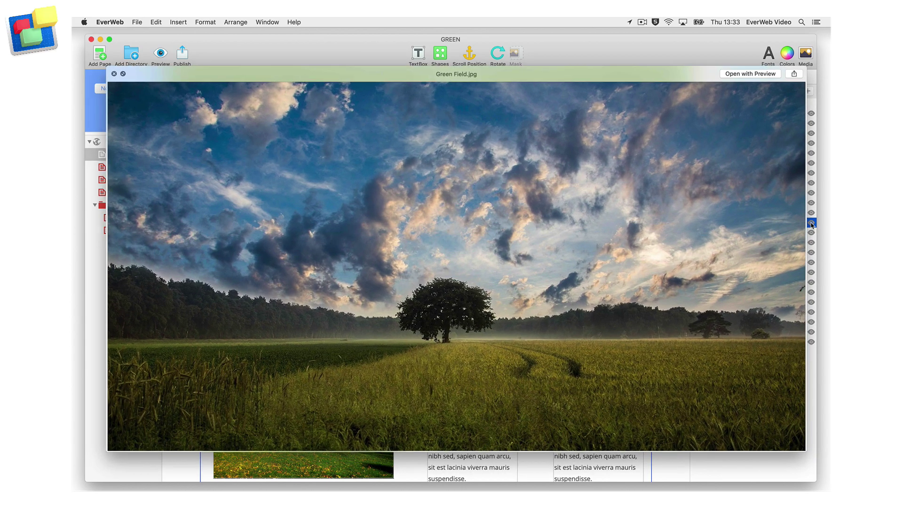
click(104, 71)
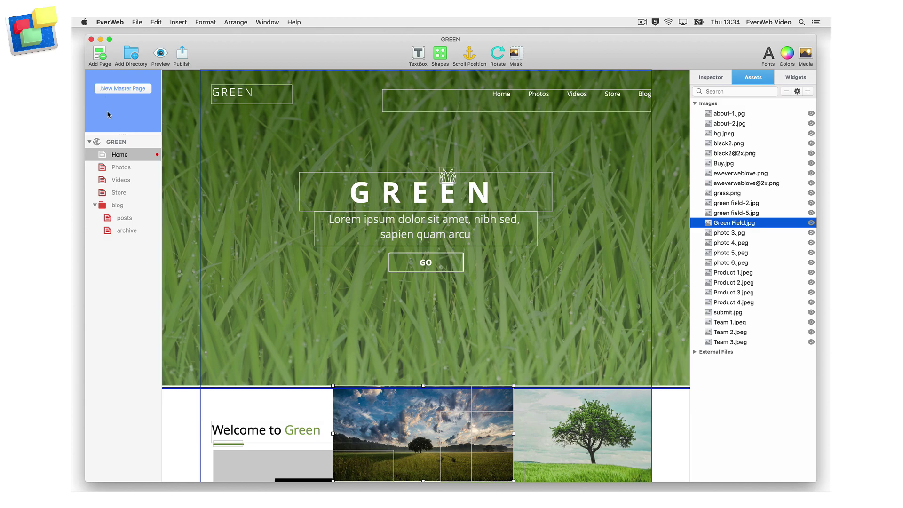
Place two copies of Green Field.jpg on the Photos page, then open the Store page
click(140, 170)
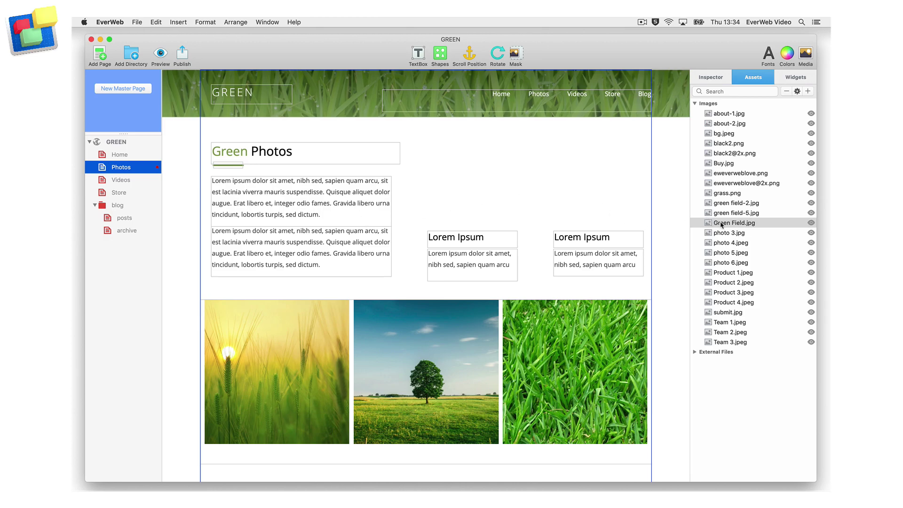
drag(722, 224, 448, 151)
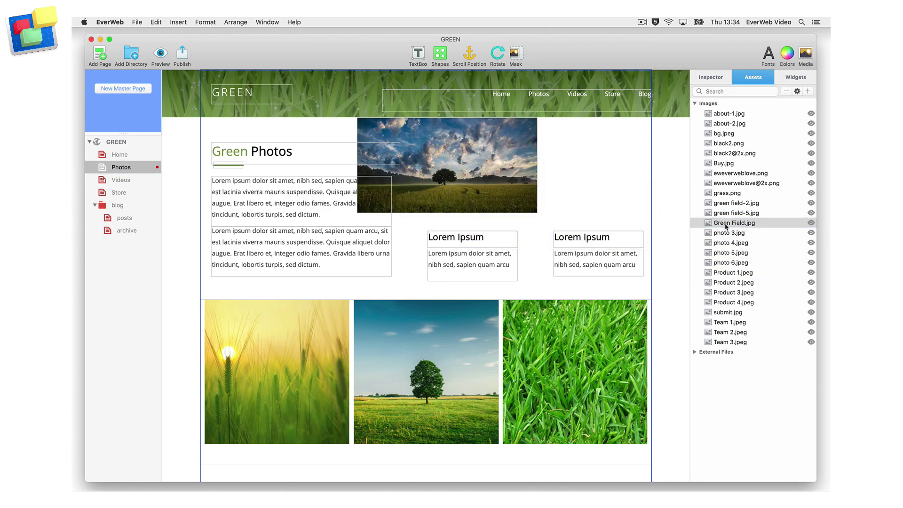
drag(725, 224, 520, 248)
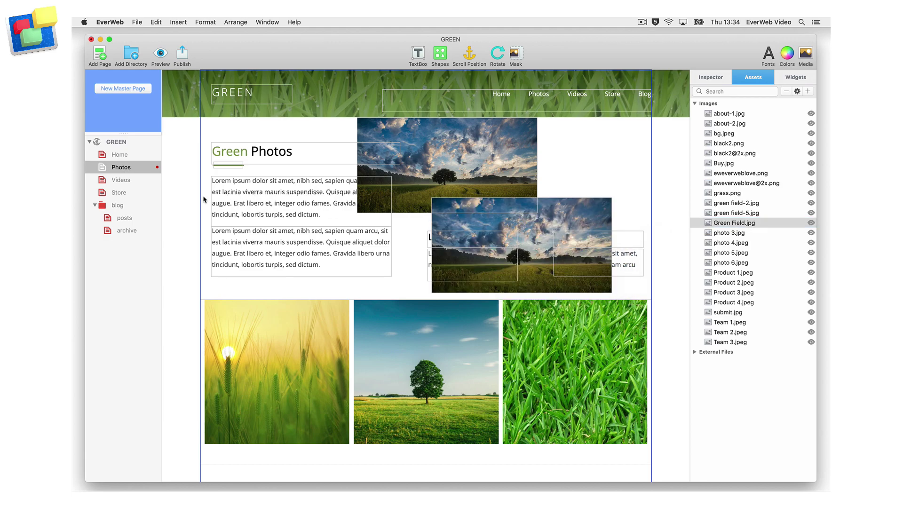
click(125, 191)
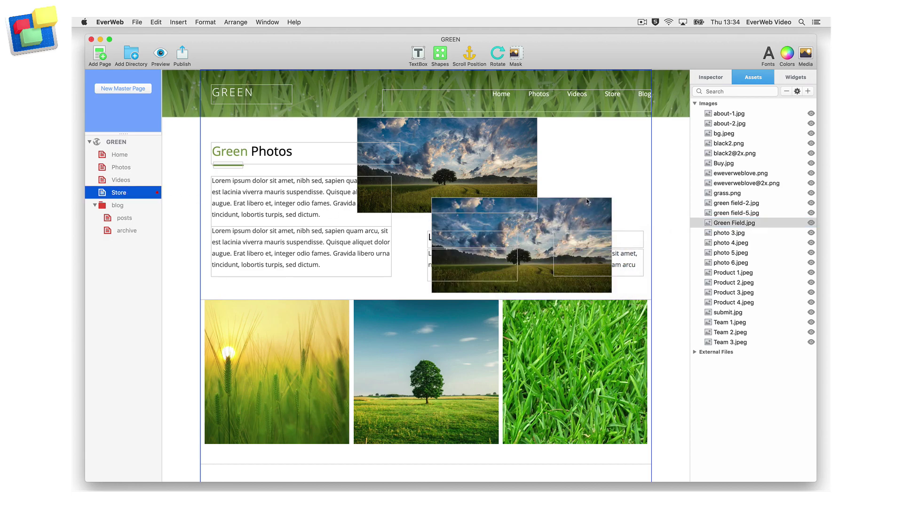